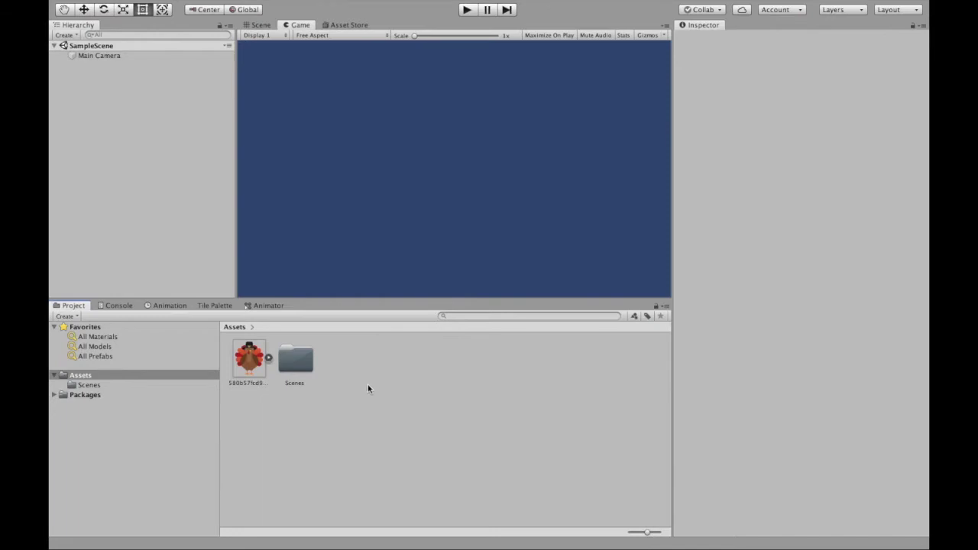
Step: Expand the turkey image asset and set its texture type to Default
{"action": "left_click", "coordinate": [269, 359]}
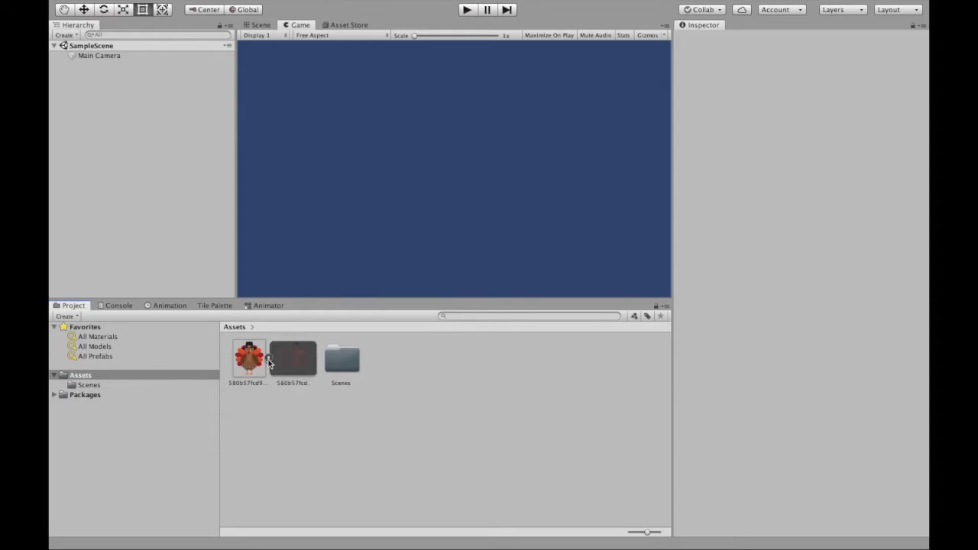
{"action": "left_click", "coordinate": [259, 363]}
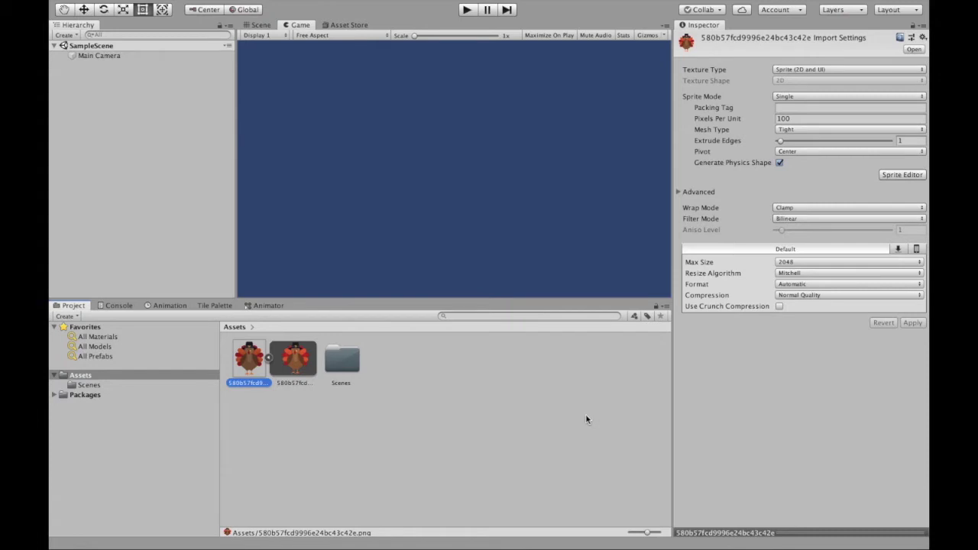
{"action": "left_click", "coordinate": [781, 70]}
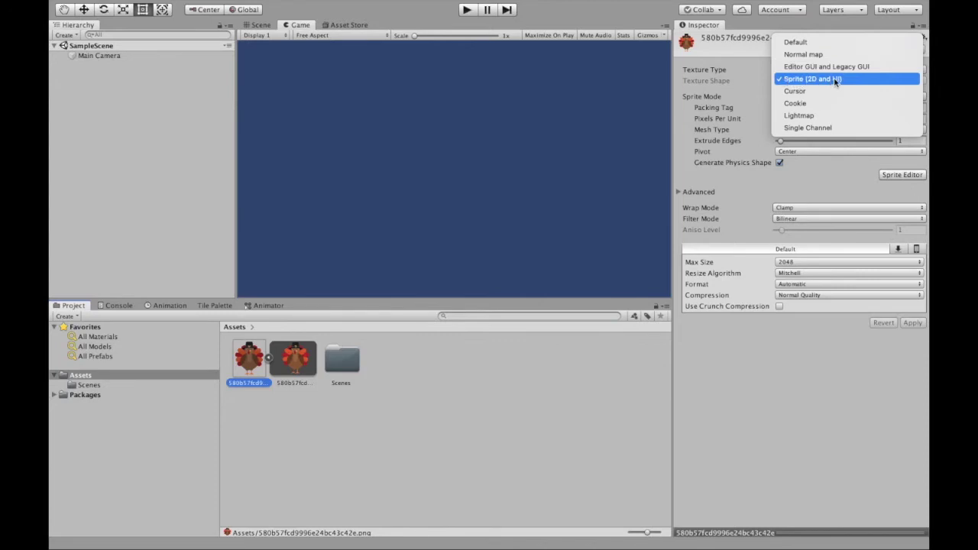
{"action": "left_click", "coordinate": [800, 44]}
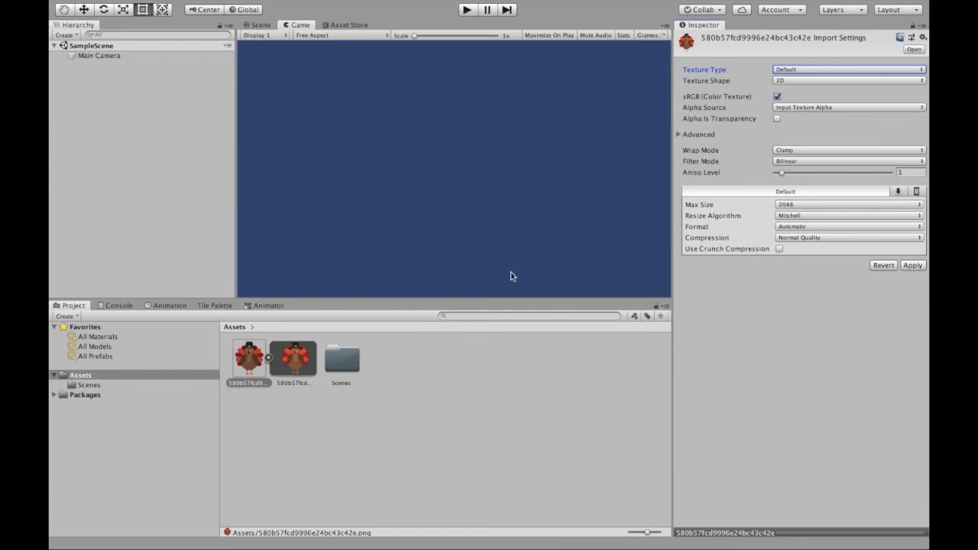
Step: Set the turkey image's texture type to Sprite (2D and UI) with sprite mode Single, and apply the import settings
{"action": "left_click", "coordinate": [789, 70]}
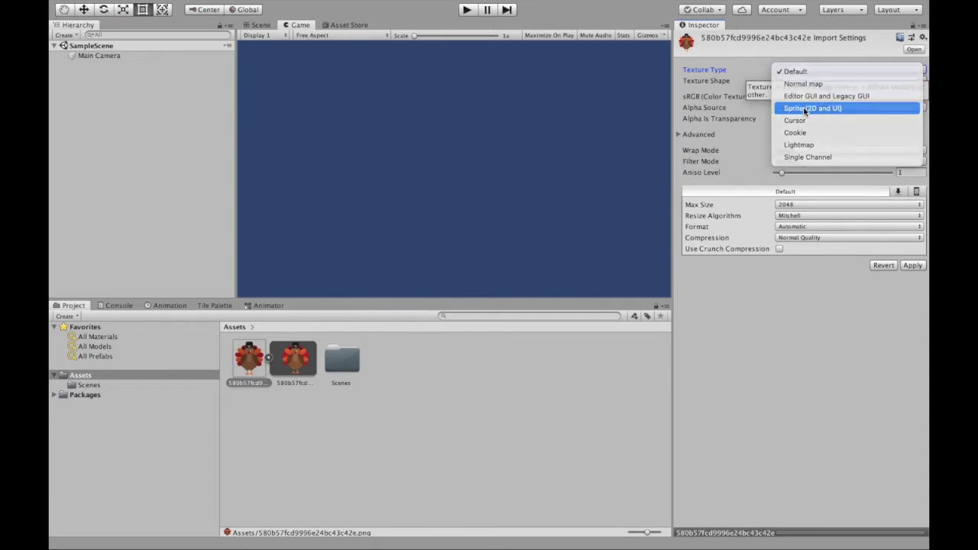
{"action": "left_click", "coordinate": [804, 109]}
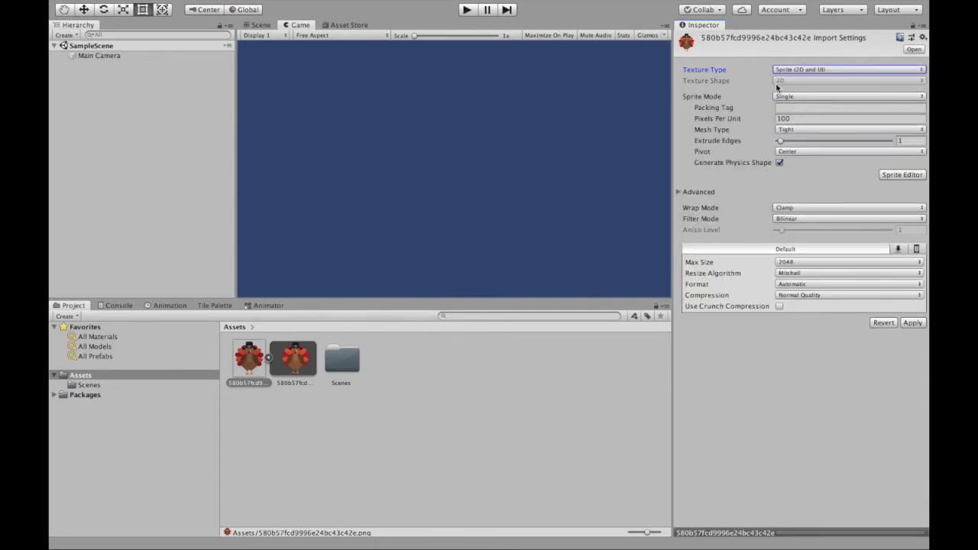
{"action": "left_click", "coordinate": [777, 97]}
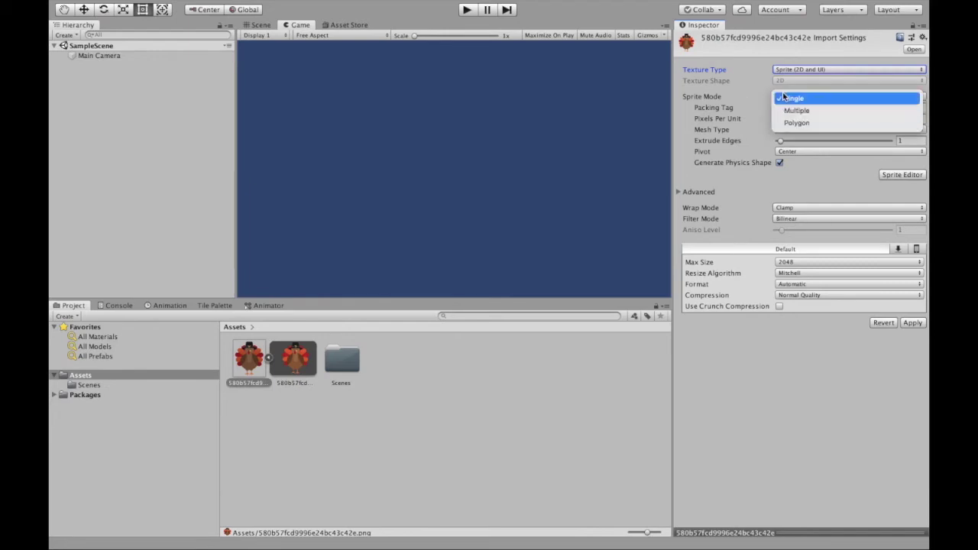
{"action": "left_click", "coordinate": [787, 98]}
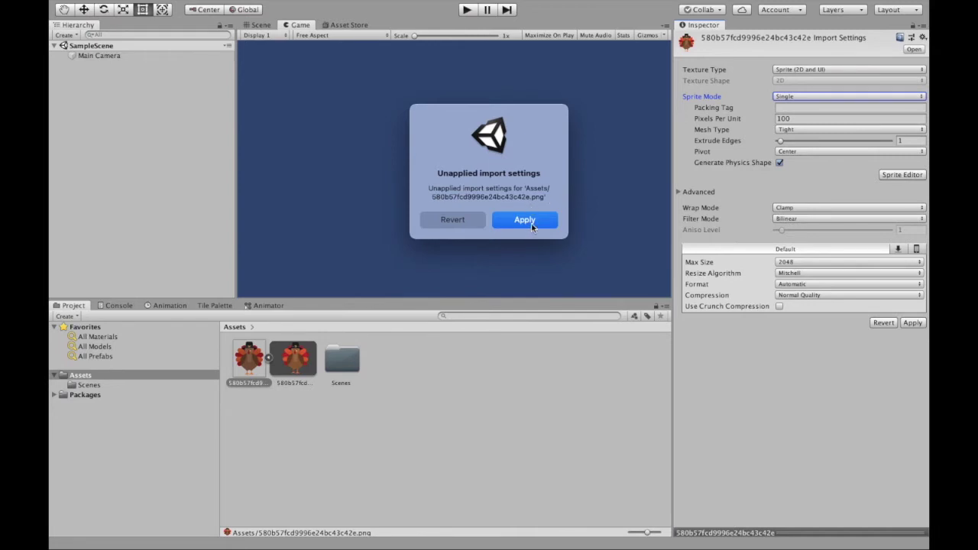
{"action": "left_click", "coordinate": [527, 220]}
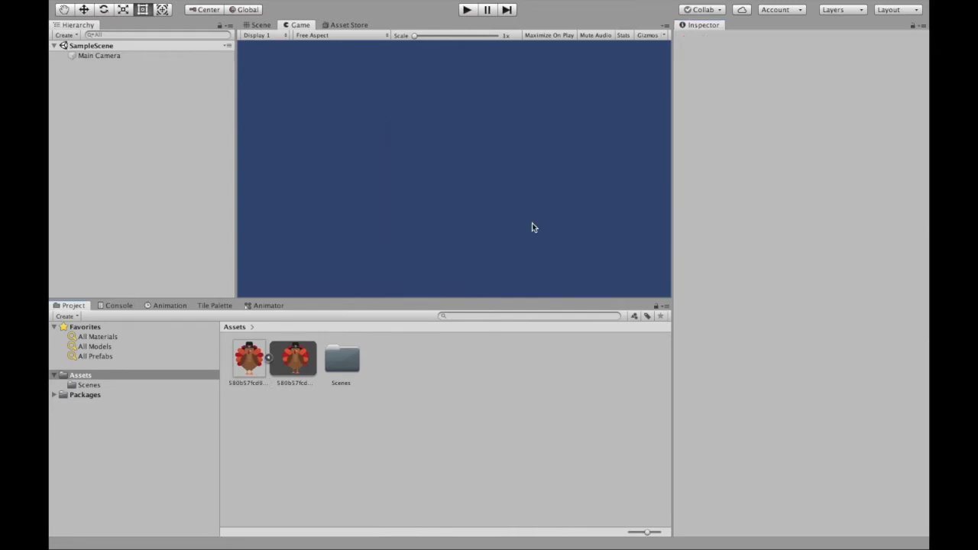
{"action": "left_click", "coordinate": [259, 359]}
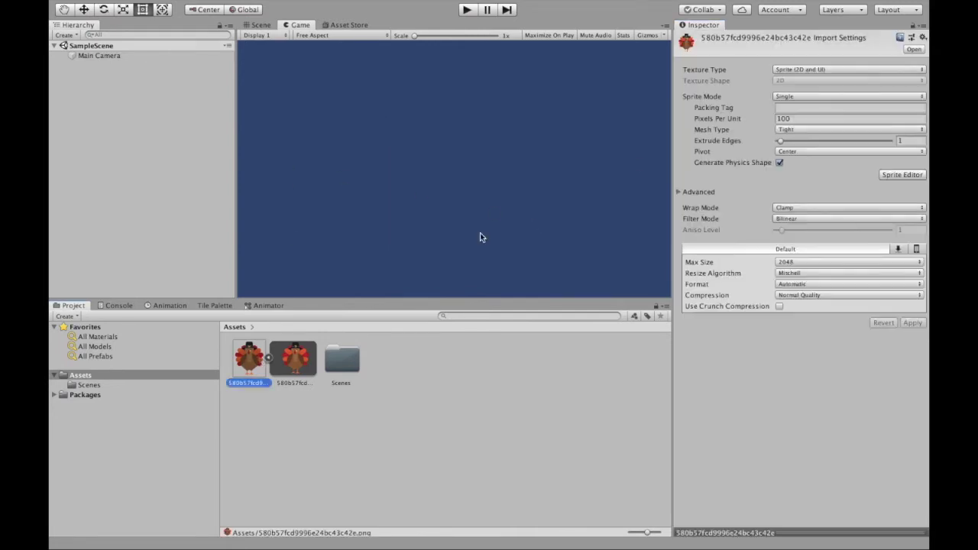
{"action": "left_click", "coordinate": [410, 390]}
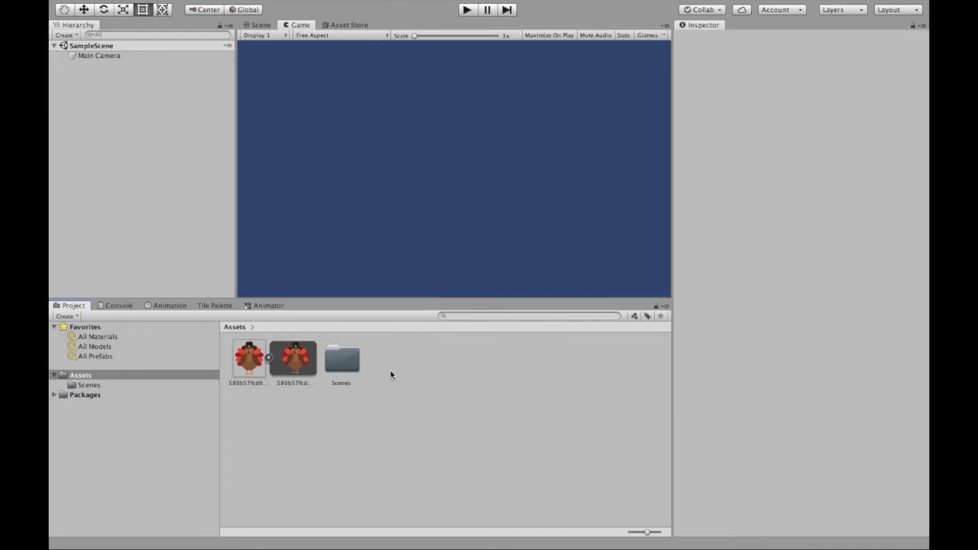
Step: Create a new polygon sprite asset in the Assets folder
{"action": "right_click", "coordinate": [389, 373]}
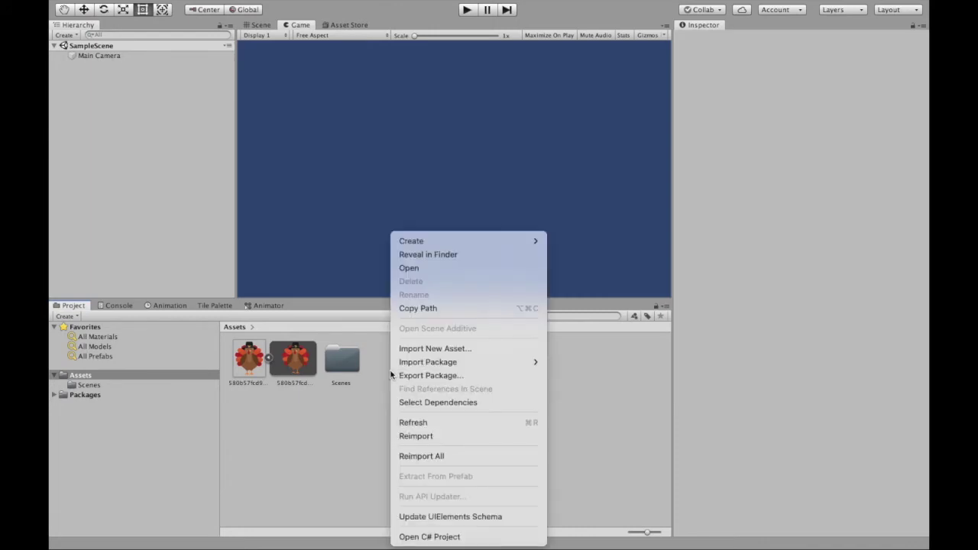
{"action": "mouse_move", "coordinate": [410, 244]}
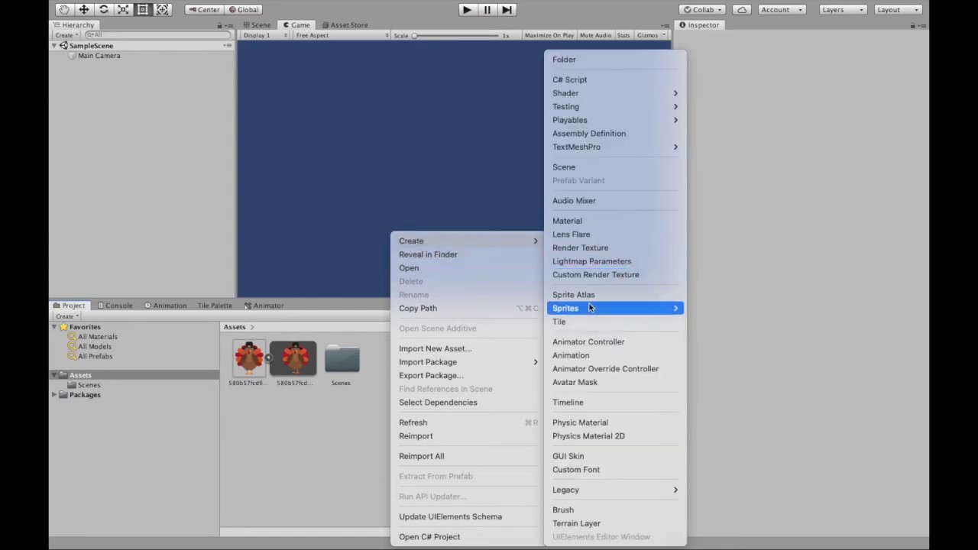
{"action": "mouse_move", "coordinate": [590, 307]}
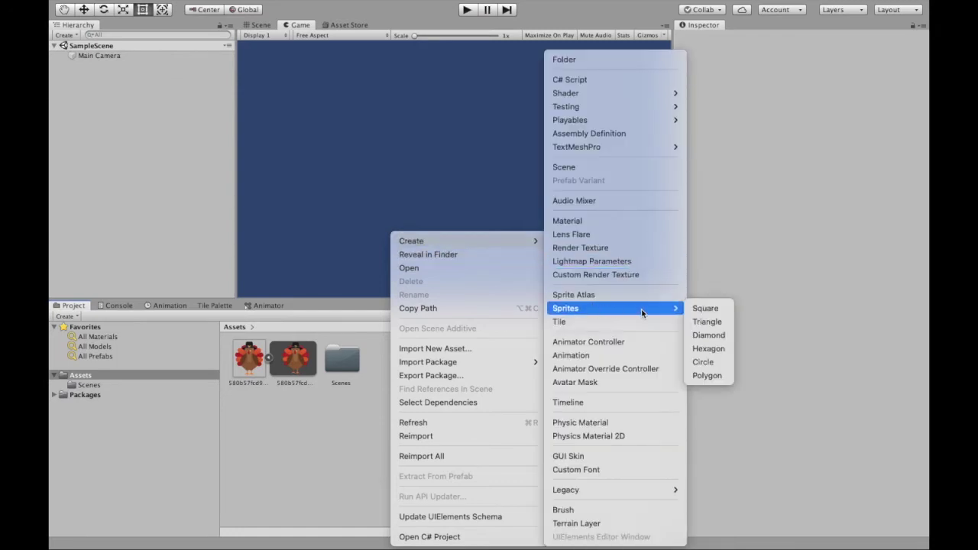
{"action": "left_click", "coordinate": [697, 377]}
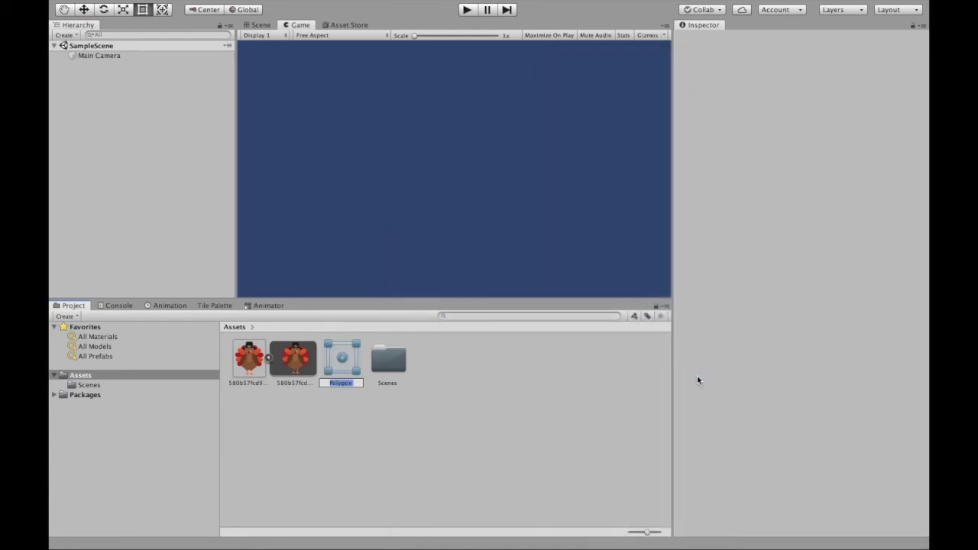
Step: Open the polygon asset in the Sprite Editor, set it to 5 sides, and apply its import settings
{"action": "double_click", "coordinate": [353, 375]}
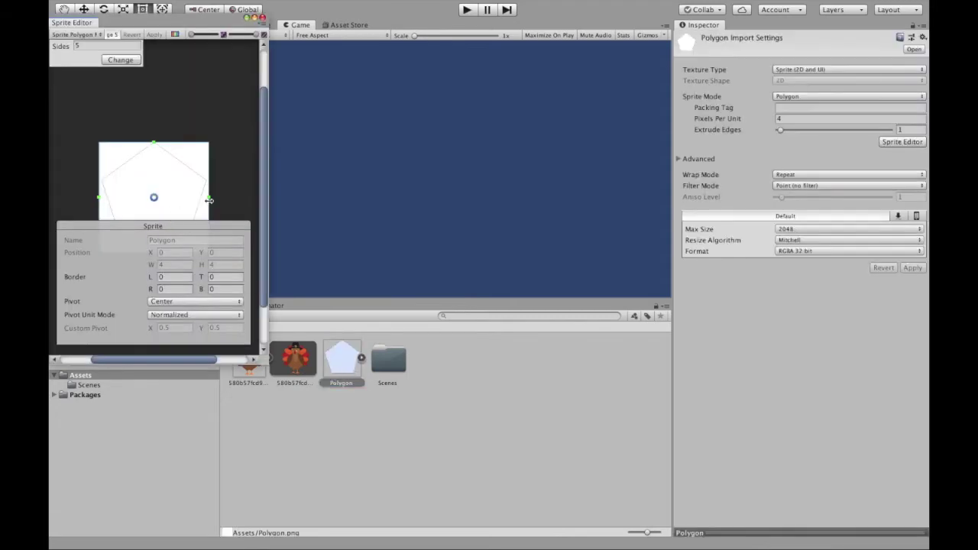
{"action": "left_click", "coordinate": [181, 203]}
{"action": "left_click", "coordinate": [123, 61]}
{"action": "left_click", "coordinate": [260, 17]}
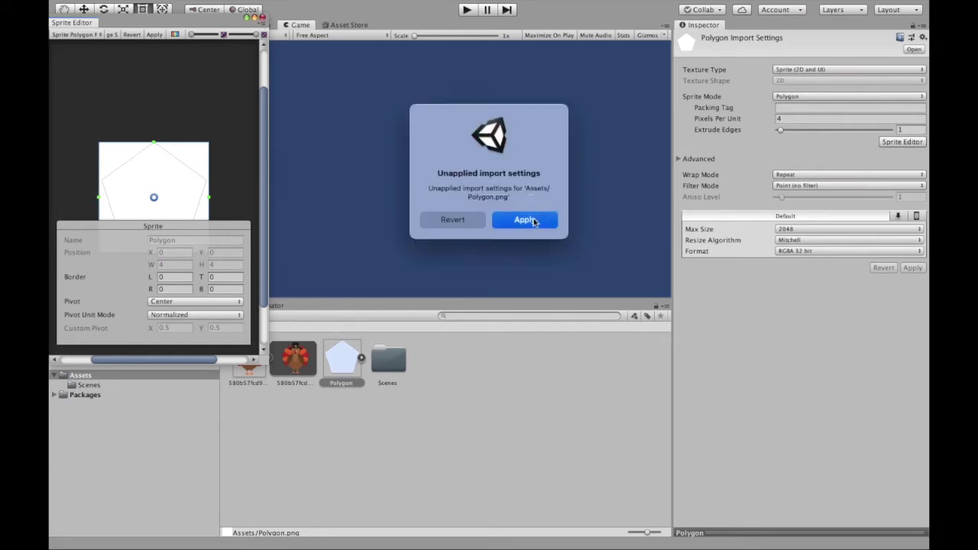
{"action": "left_click", "coordinate": [525, 220]}
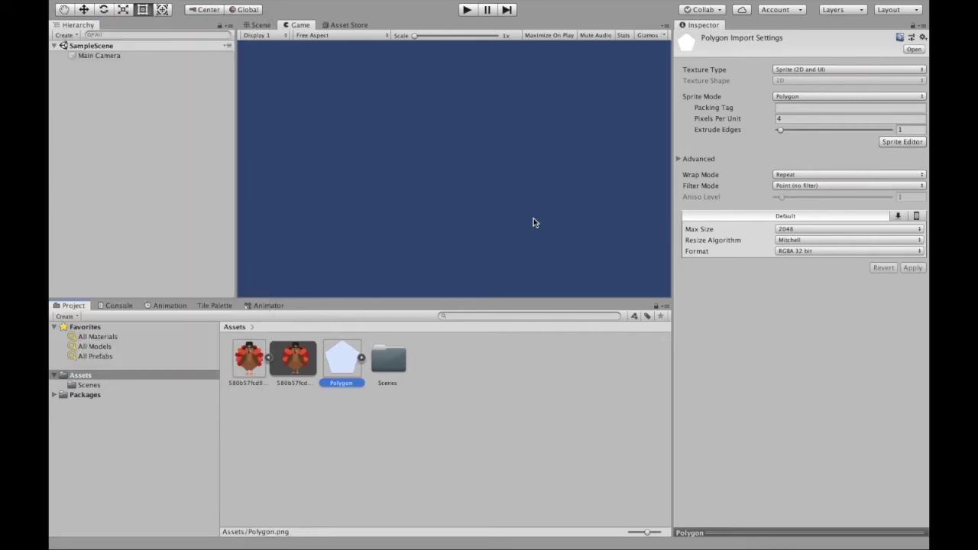
Step: Add the polygon sprite to SampleScene as an object and display it in the Scene view
{"action": "left_click", "coordinate": [360, 358]}
{"action": "key", "text": "Right"}
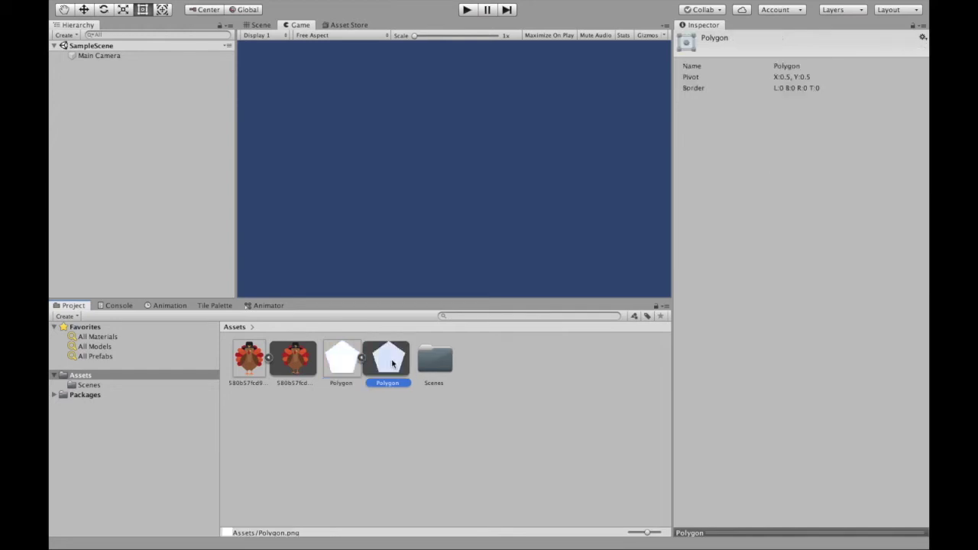
{"action": "left_click", "coordinate": [356, 360]}
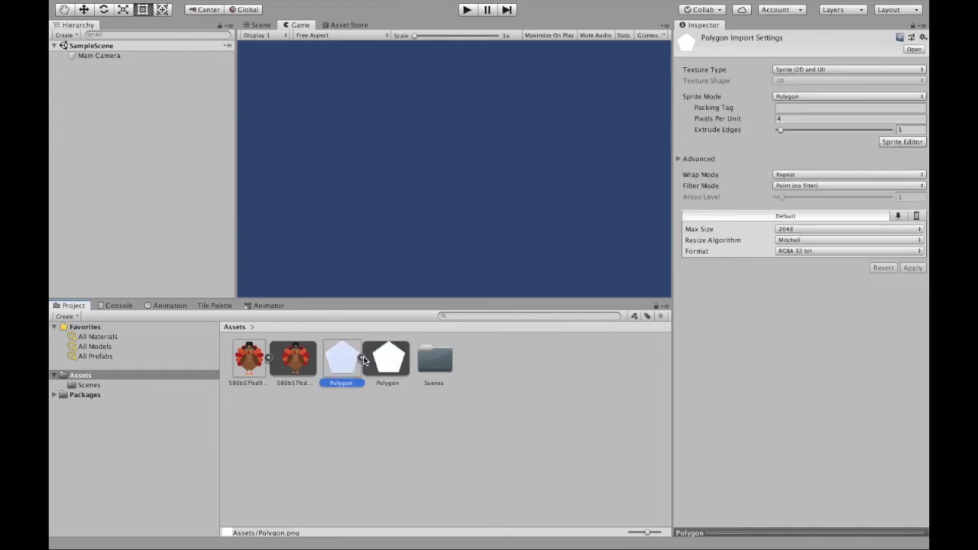
{"action": "left_click", "coordinate": [362, 359]}
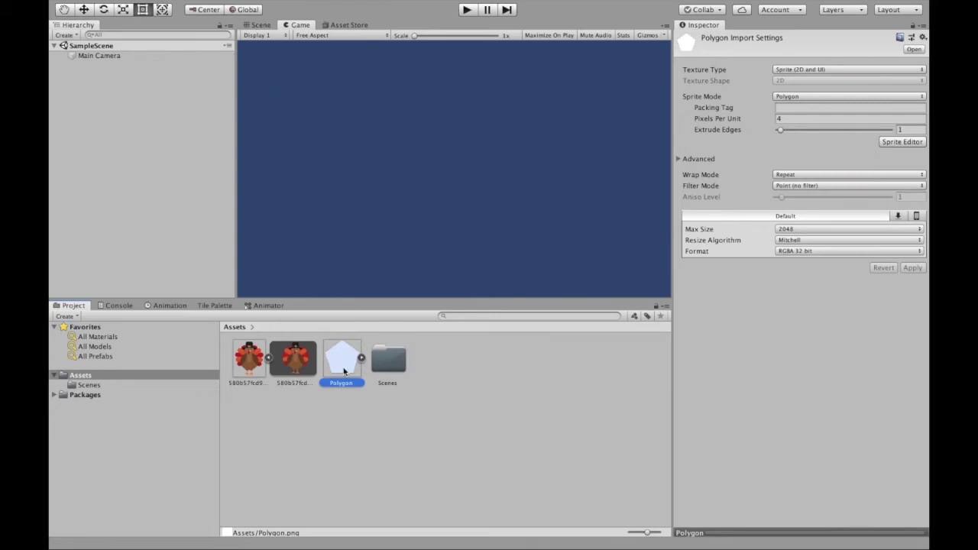
{"action": "left_click_drag", "start_coordinate": [344, 371], "coordinate": [158, 171]}
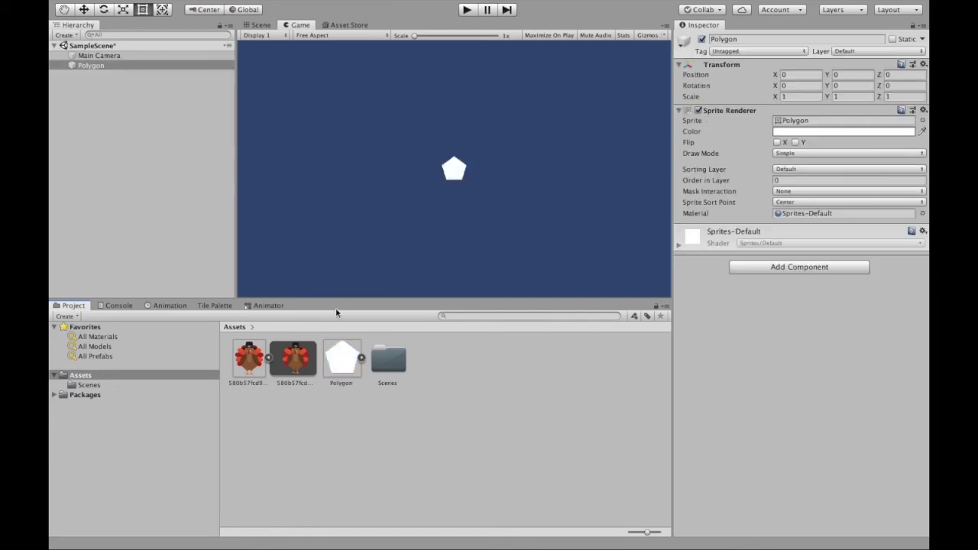
{"action": "mouse_move", "coordinate": [352, 369]}
{"action": "left_mouse_down"}
{"action": "mouse_move", "coordinate": [188, 174]}
{"action": "mouse_move", "coordinate": [300, 273]}
{"action": "mouse_move", "coordinate": [362, 365]}
{"action": "left_mouse_up"}
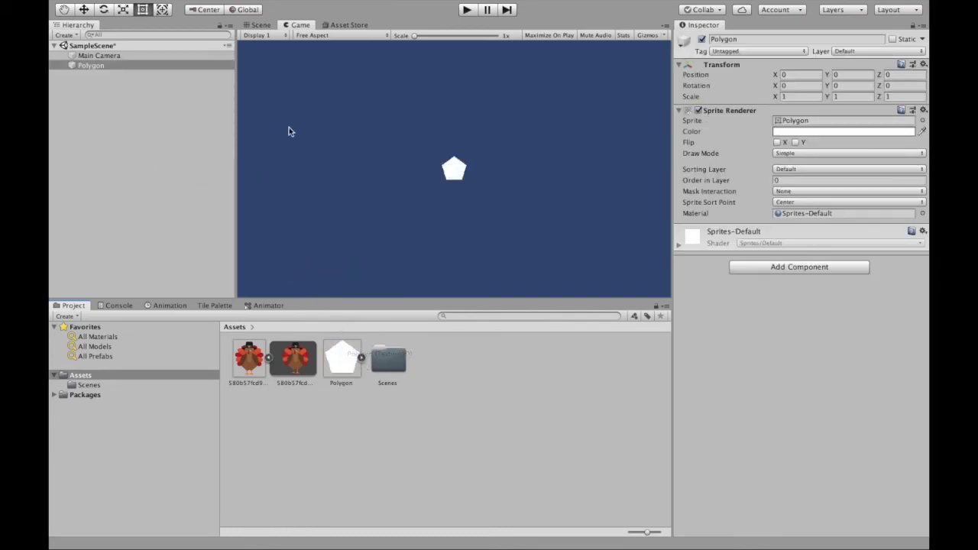
{"action": "left_click", "coordinate": [258, 25]}
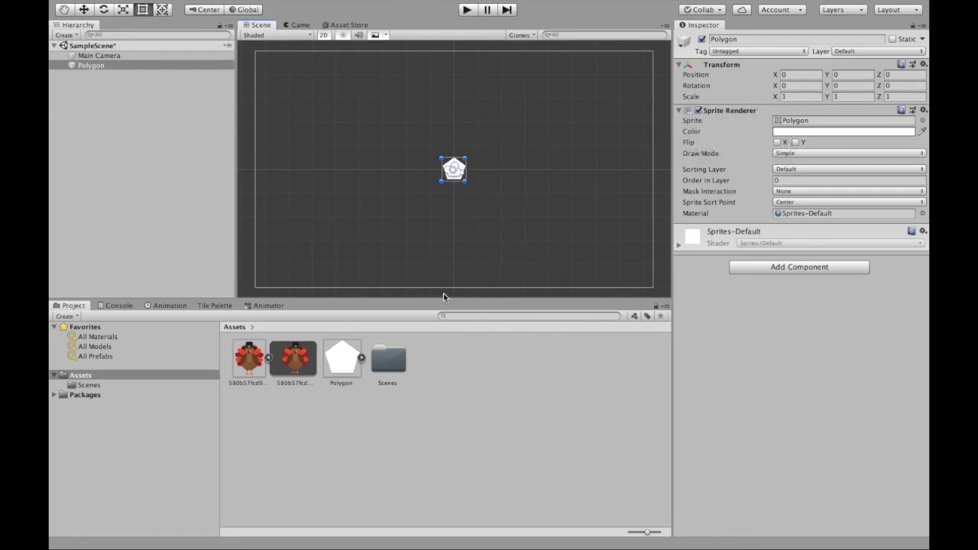
Step: Set the polygon object's Sprite Renderer color to turquoise, hex 00FFE9
{"action": "left_click", "coordinate": [917, 130]}
{"action": "left_click", "coordinate": [921, 131]}
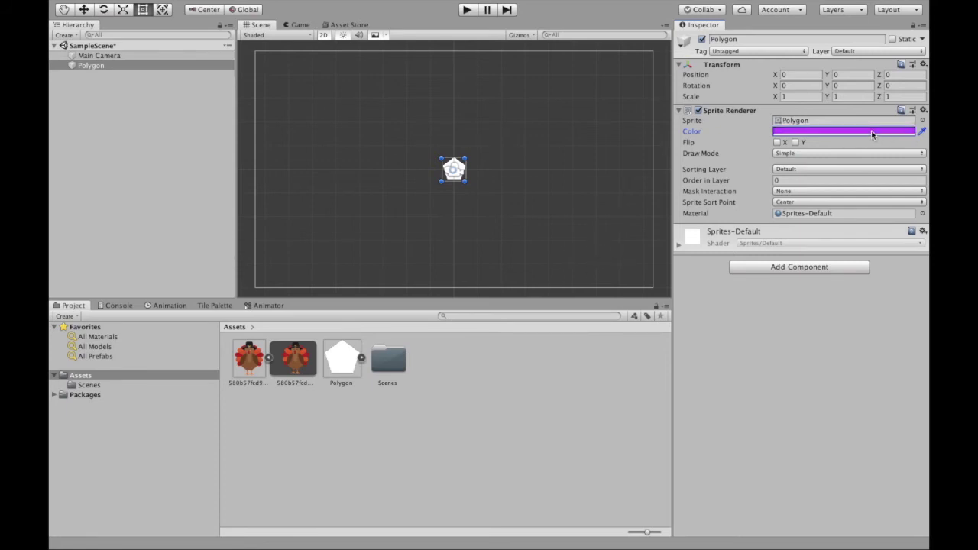
{"action": "left_click", "coordinate": [817, 136]}
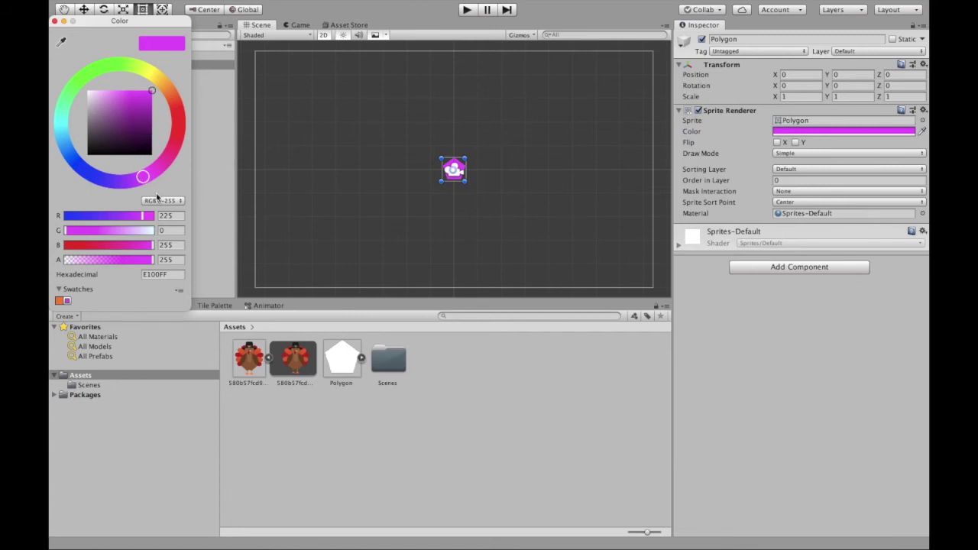
{"action": "left_click_drag", "start_coordinate": [142, 176], "coordinate": [50, 124]}
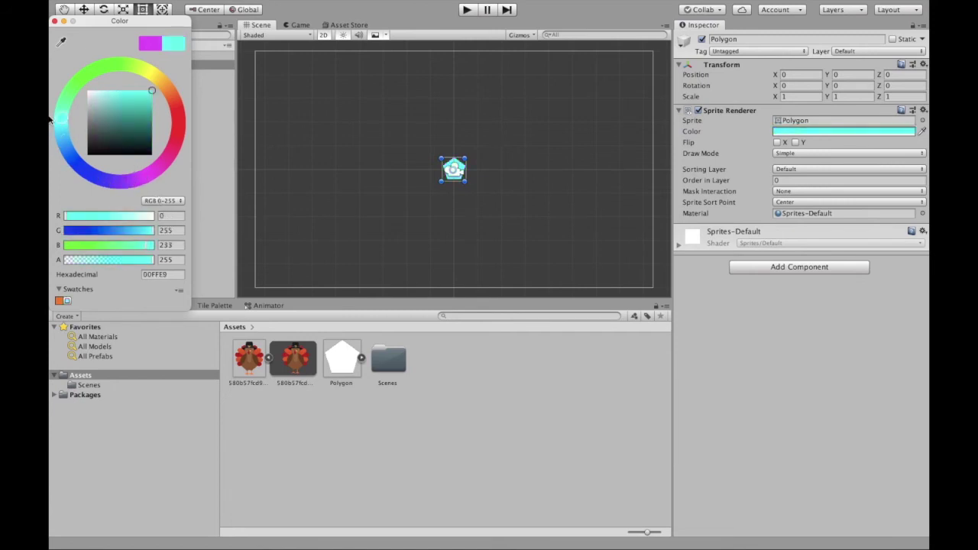
{"action": "left_click", "coordinate": [54, 20]}
{"action": "left_click", "coordinate": [353, 168]}
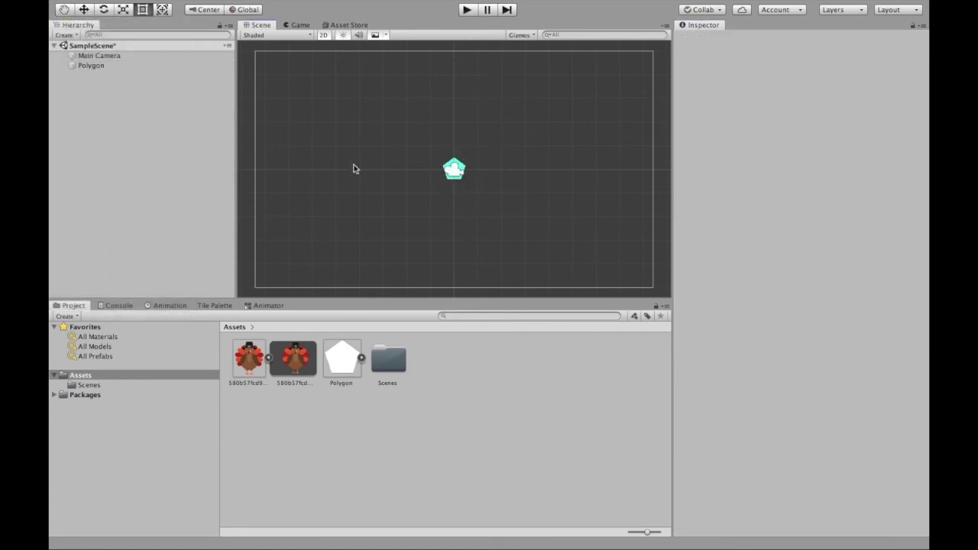
Step: Create a triangle sprite asset and place it in the scene at about X -5.59, Y -1.15
{"action": "right_click", "coordinate": [453, 355]}
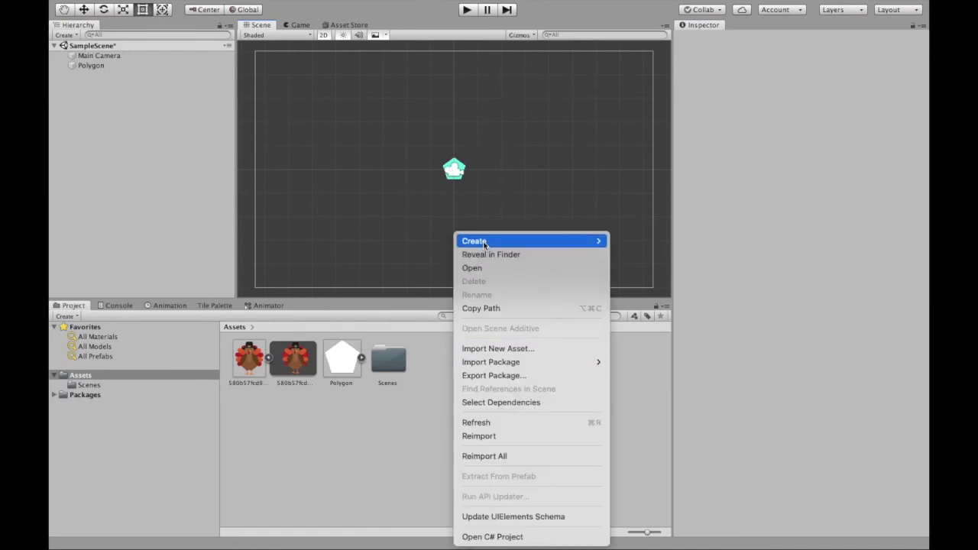
{"action": "mouse_move", "coordinate": [505, 243]}
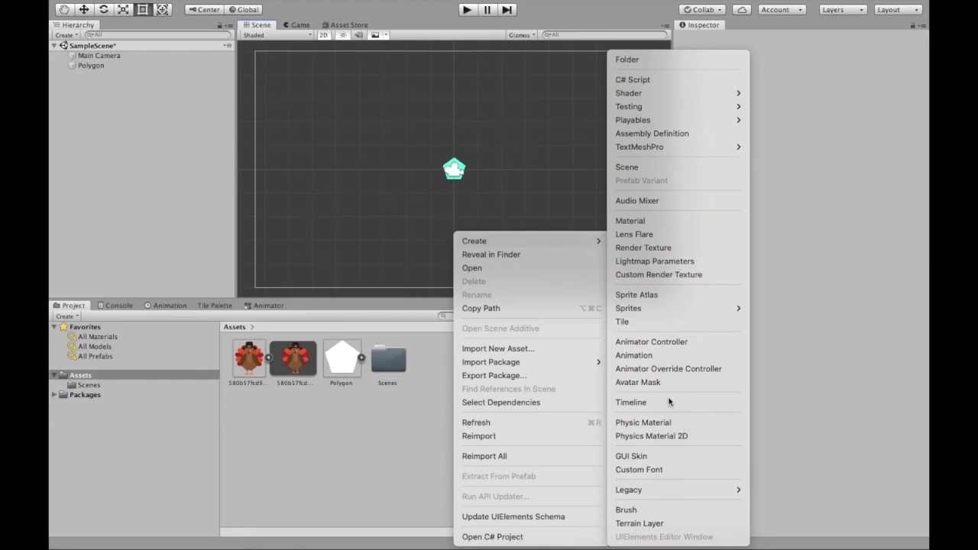
{"action": "mouse_move", "coordinate": [665, 307]}
{"action": "left_click", "coordinate": [768, 319]}
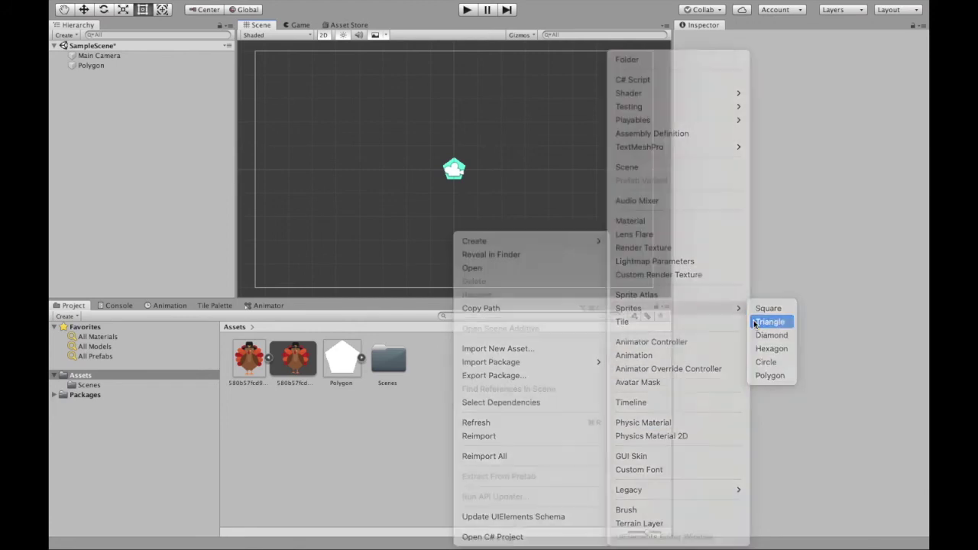
{"action": "left_click", "coordinate": [536, 368]}
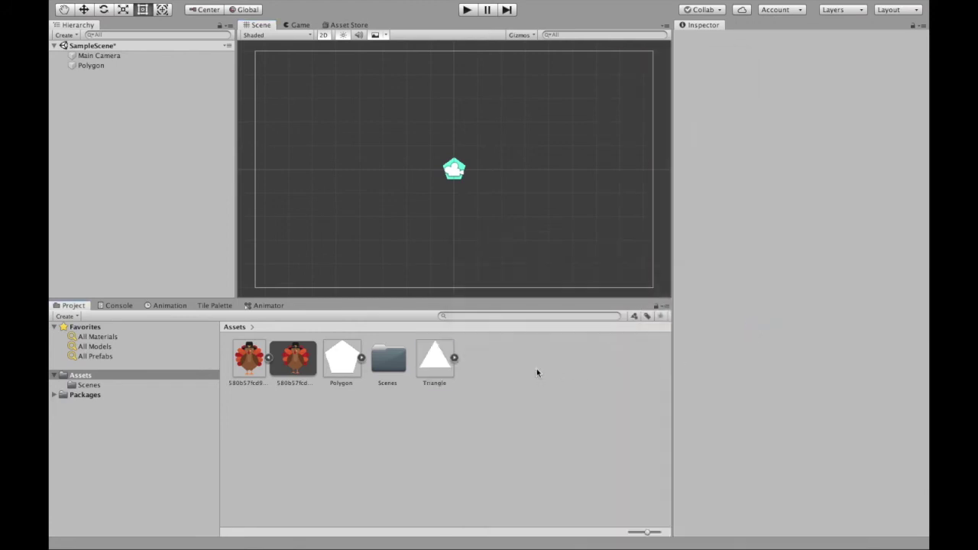
{"action": "left_click", "coordinate": [438, 353]}
{"action": "left_click_drag", "start_coordinate": [438, 354], "coordinate": [322, 196]}
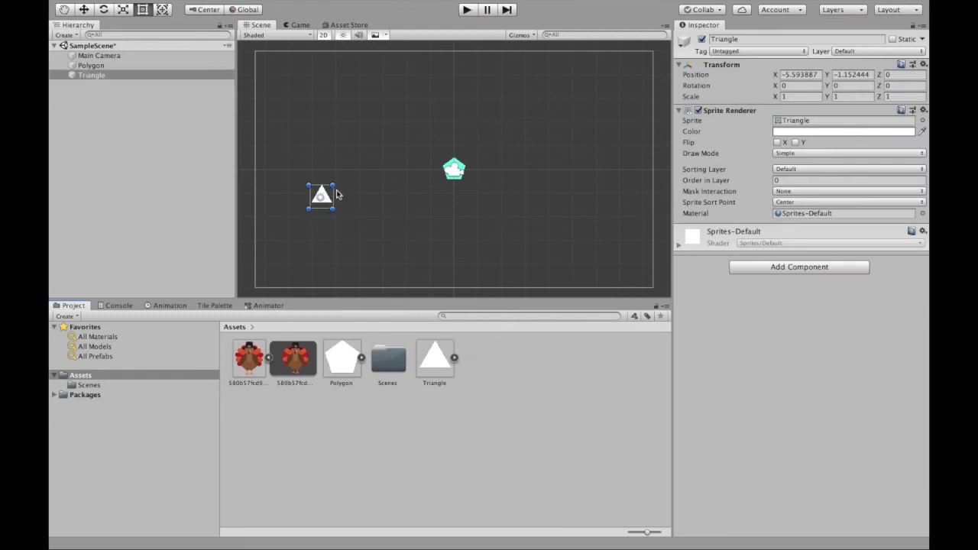
Step: Set the triangle object's Sprite Renderer color to lime green, hex A7F600
{"action": "left_click", "coordinate": [804, 130]}
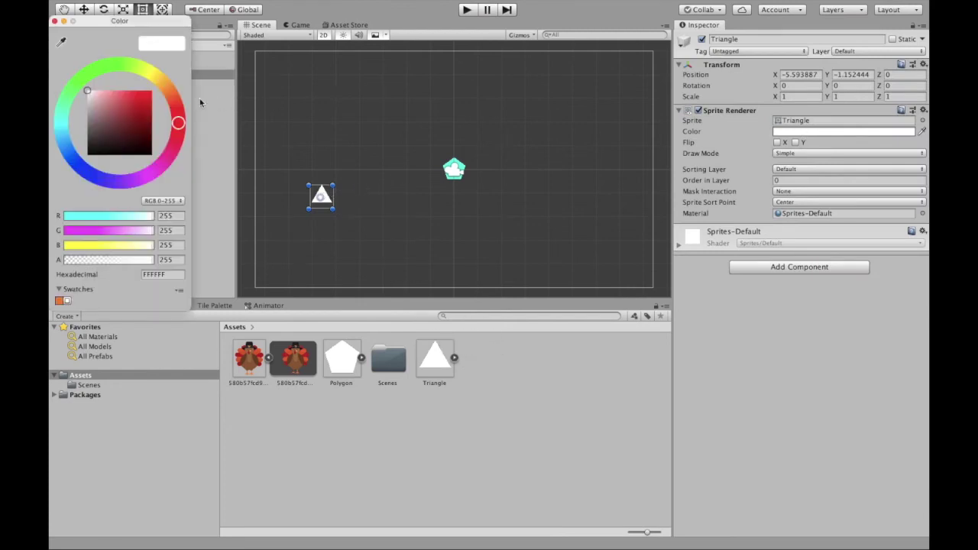
{"action": "left_click_drag", "start_coordinate": [177, 127], "coordinate": [140, 76]}
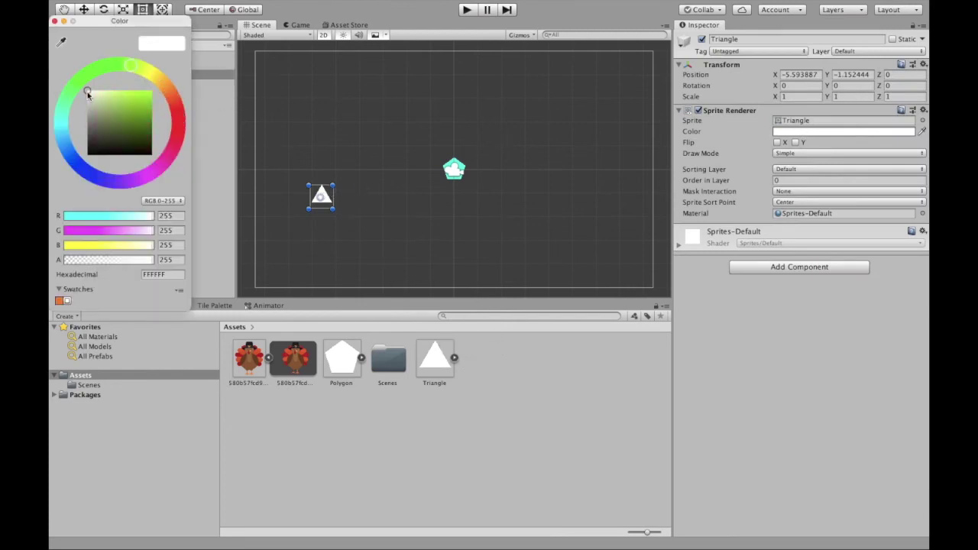
{"action": "left_click_drag", "start_coordinate": [87, 93], "coordinate": [152, 93]}
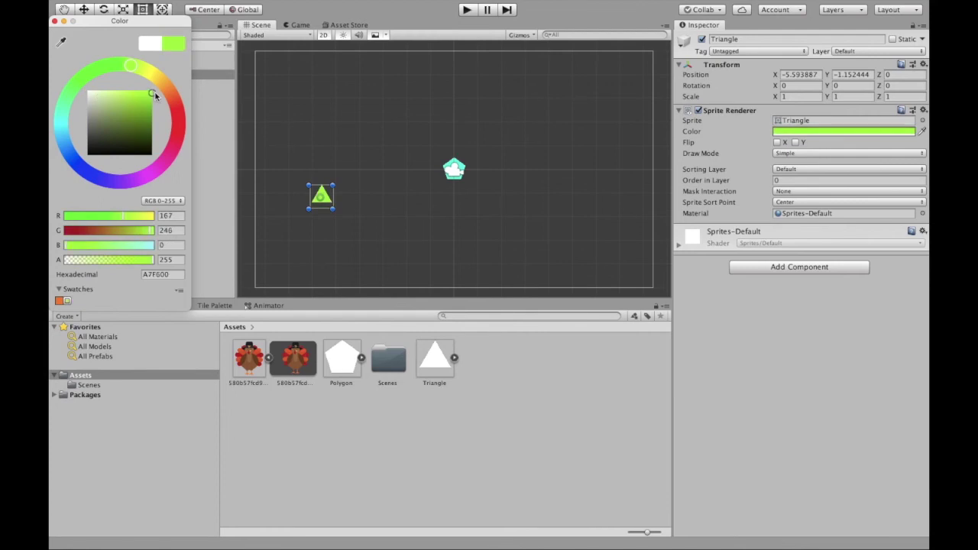
{"action": "left_click", "coordinate": [55, 21]}
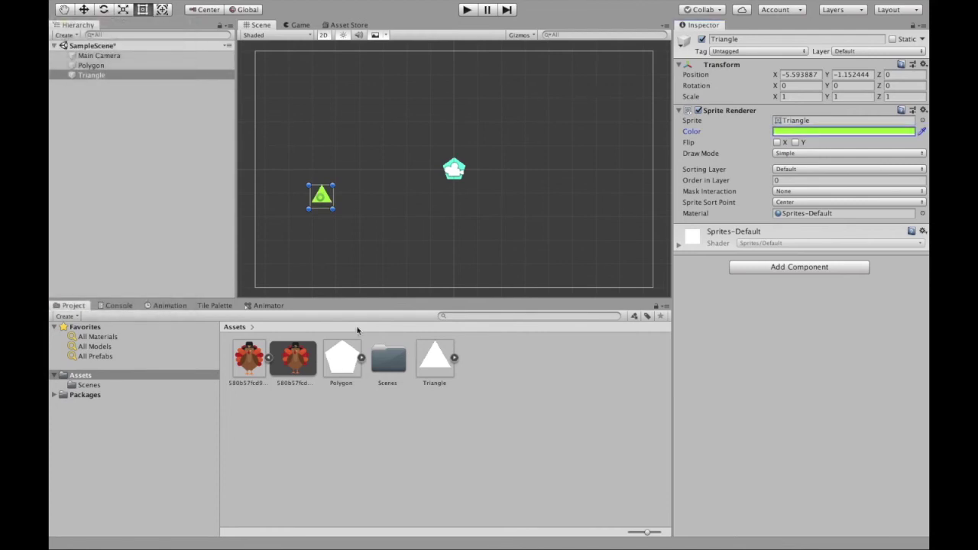
Step: Expand the Triangle asset to show its sprite, and place the turkey sprite in the scene at about X -0.67, Y -0.74
{"action": "left_click", "coordinate": [436, 365]}
{"action": "left_click", "coordinate": [454, 359]}
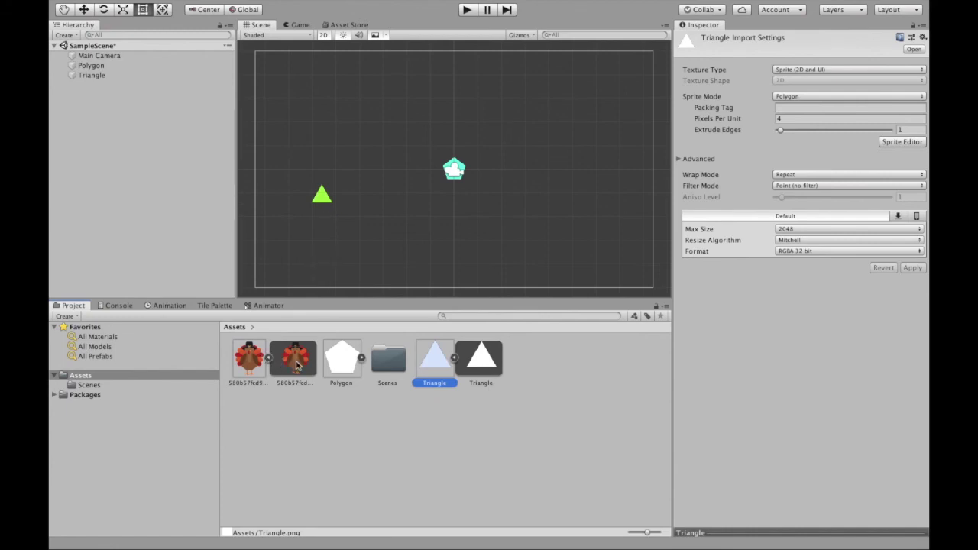
{"action": "left_click_drag", "start_coordinate": [304, 365], "coordinate": [437, 187]}
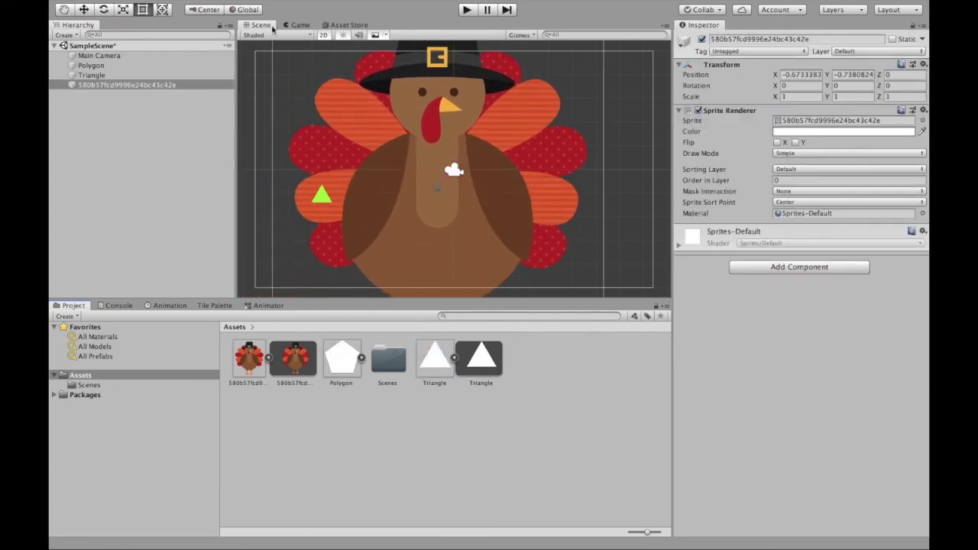
Step: Scale the turkey object to 0.1 in both X and Y
{"action": "left_click", "coordinate": [811, 97]}
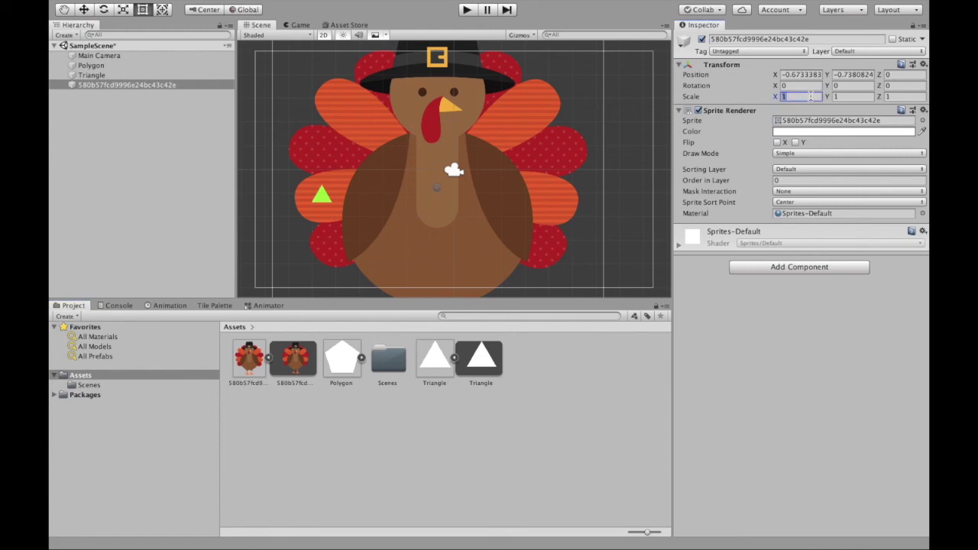
{"action": "type", "text": "0.1"}
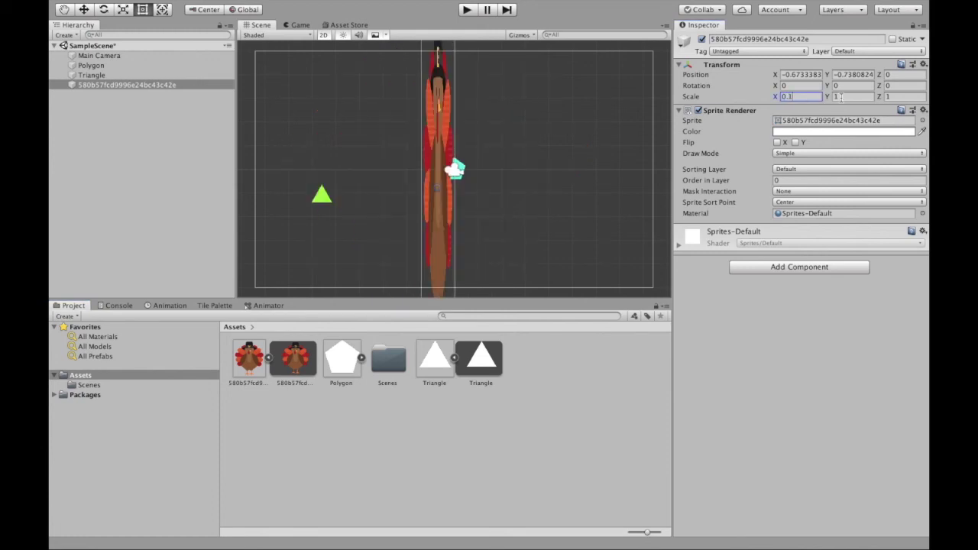
{"action": "left_click", "coordinate": [840, 96]}
{"action": "type", "text": "0.1"}
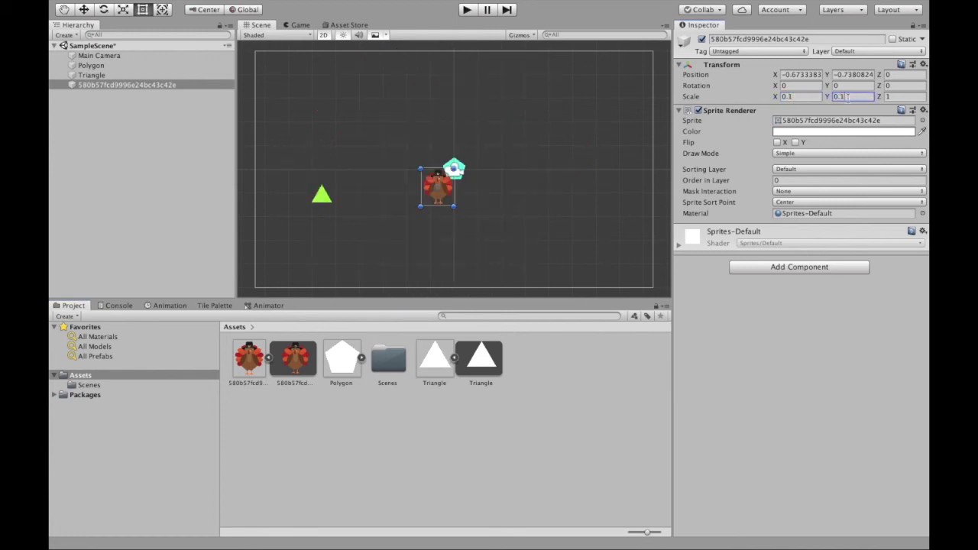
{"action": "left_click", "coordinate": [906, 100]}
{"action": "left_click", "coordinate": [869, 328]}
Step: Move the turkey slightly down and left, clear of the pentagon, and display the turkey image asset's import settings
{"action": "left_click_drag", "start_coordinate": [447, 181], "coordinate": [434, 201]}
{"action": "left_click", "coordinate": [359, 259]}
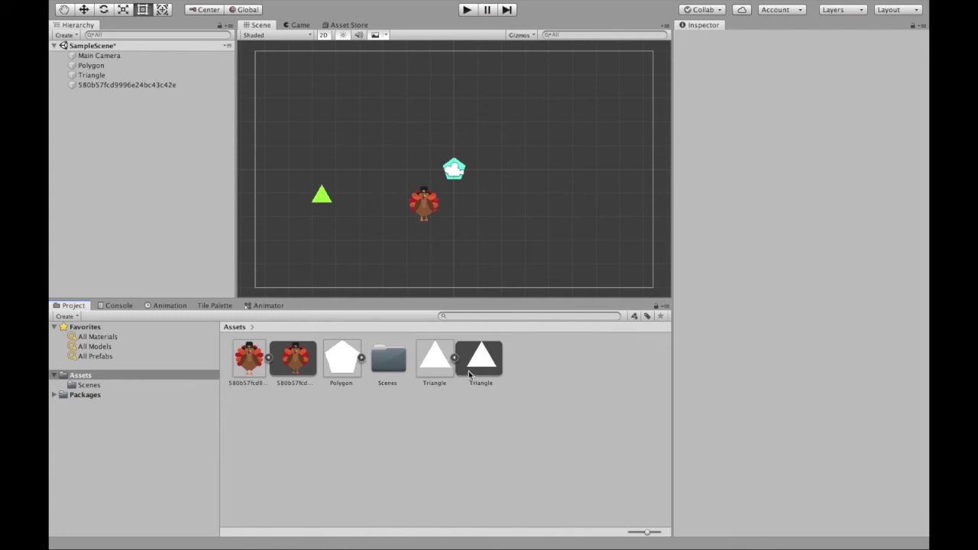
{"action": "left_click", "coordinate": [249, 355]}
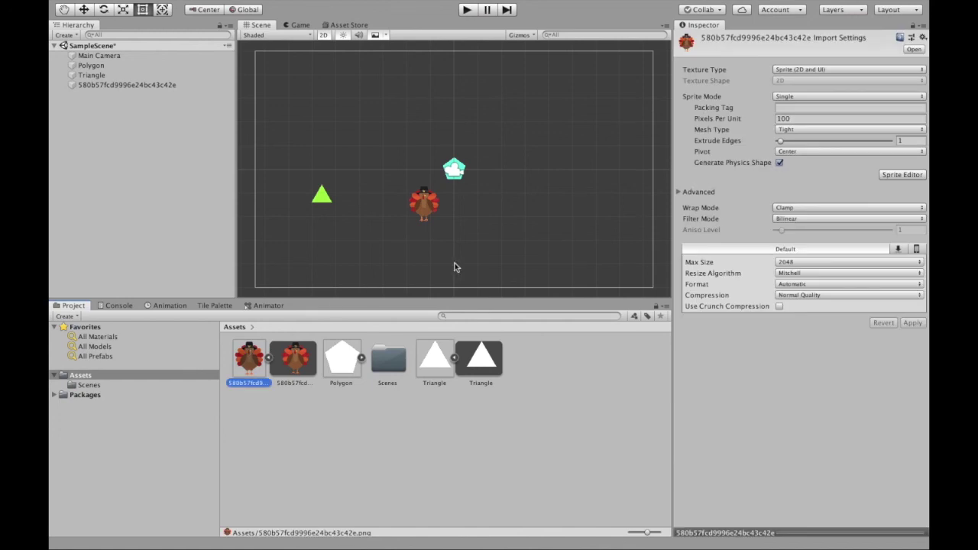